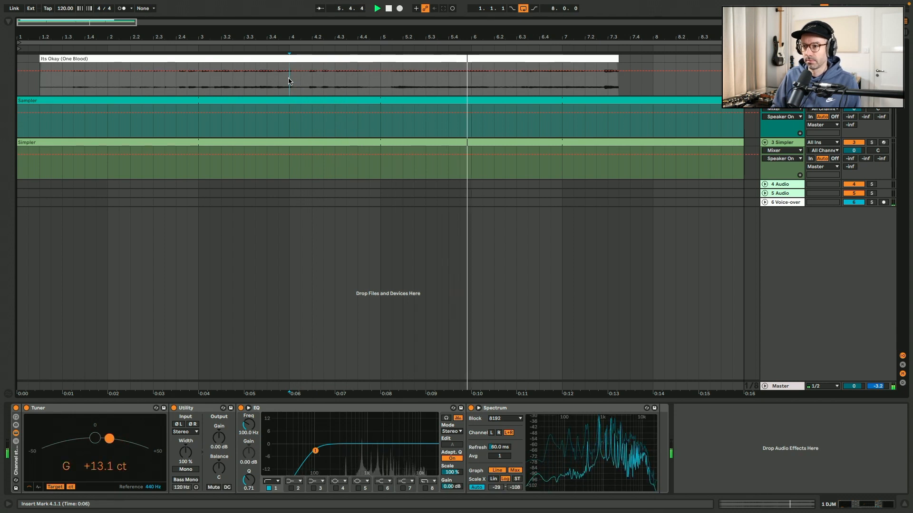
# Listen to the "Its Okay (One Blood)" clip around bar 5 and highlight the passage from about 5.2 to 6.1.
pyautogui.click(406, 83)
pyautogui.press('space')
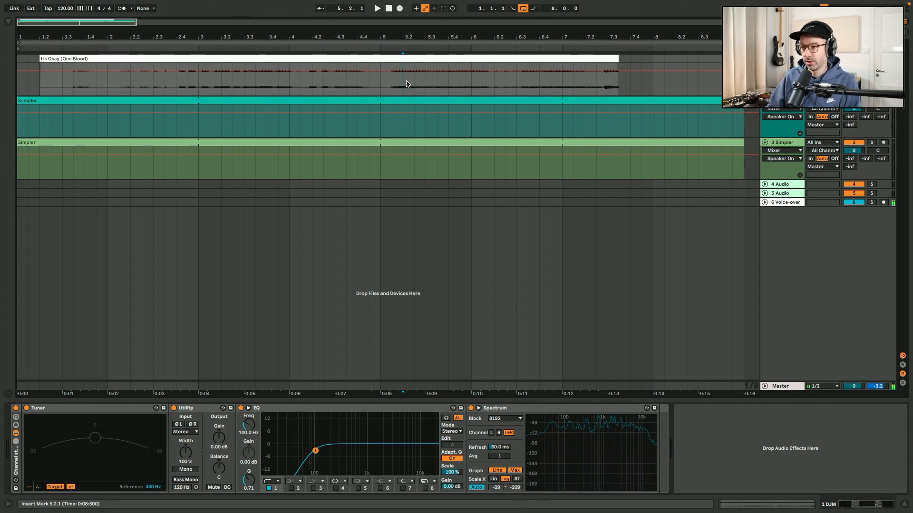
pyautogui.moveTo(413, 83); pyautogui.dragTo(483, 79)
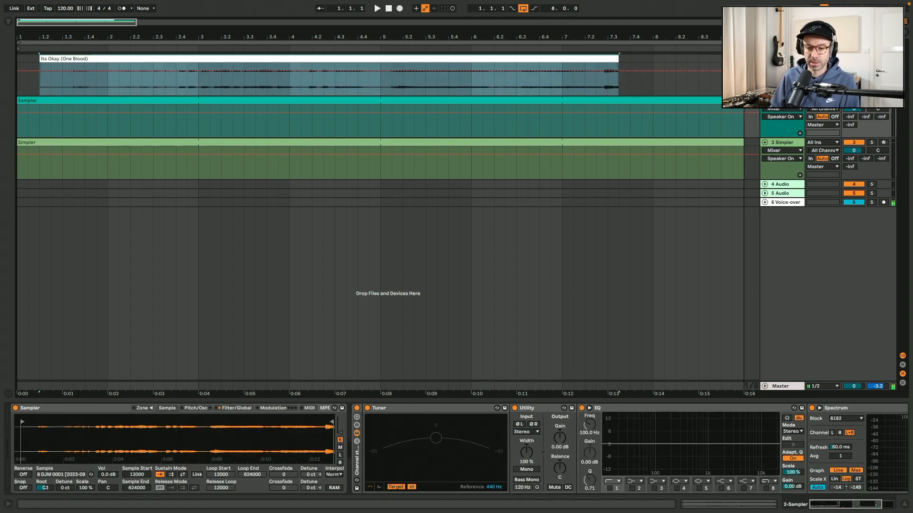
# Mute the "Its Okay (One Blood)" audio track, move the Sampler's sample start to about 376899 and audition it.
pyautogui.click(853, 59)
pyautogui.press('a')
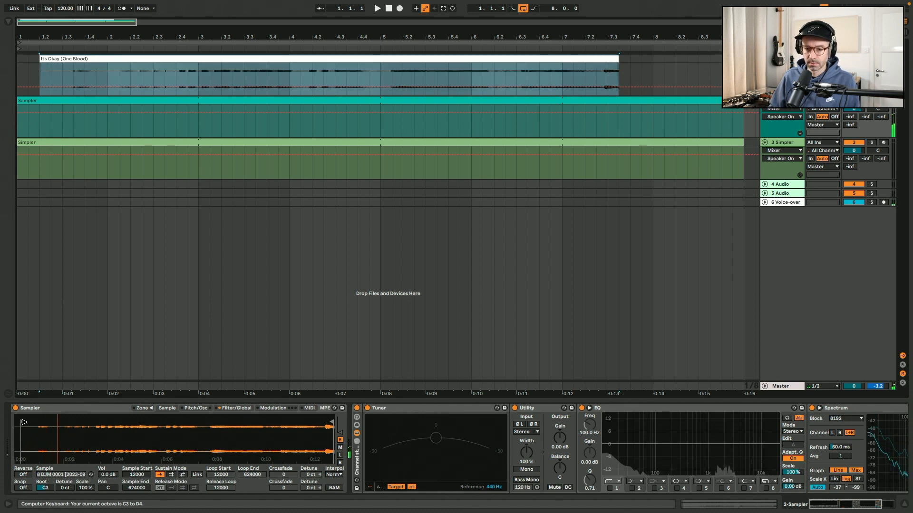
pyautogui.moveTo(22, 421); pyautogui.dragTo(210, 419)
pyautogui.press('a')
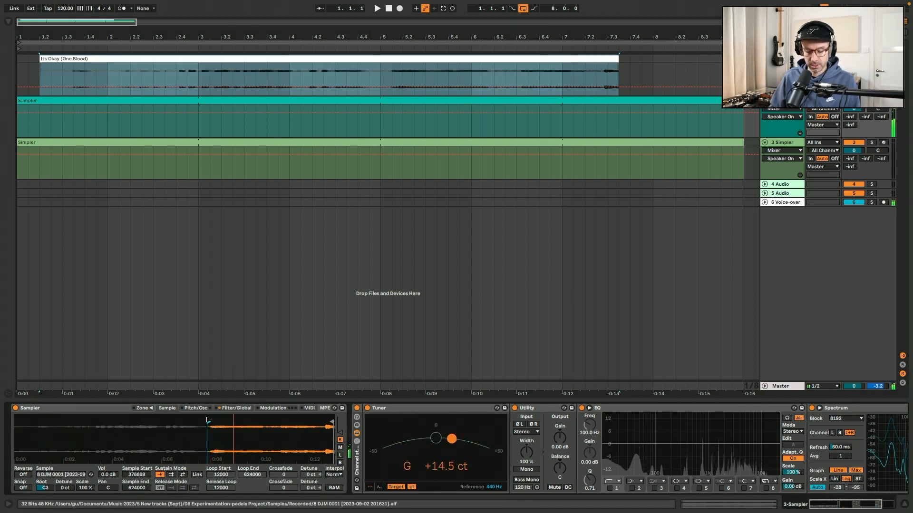
# Set the Sampler's volume envelope release to 1.00 s and audition a note.
pyautogui.click(236, 407)
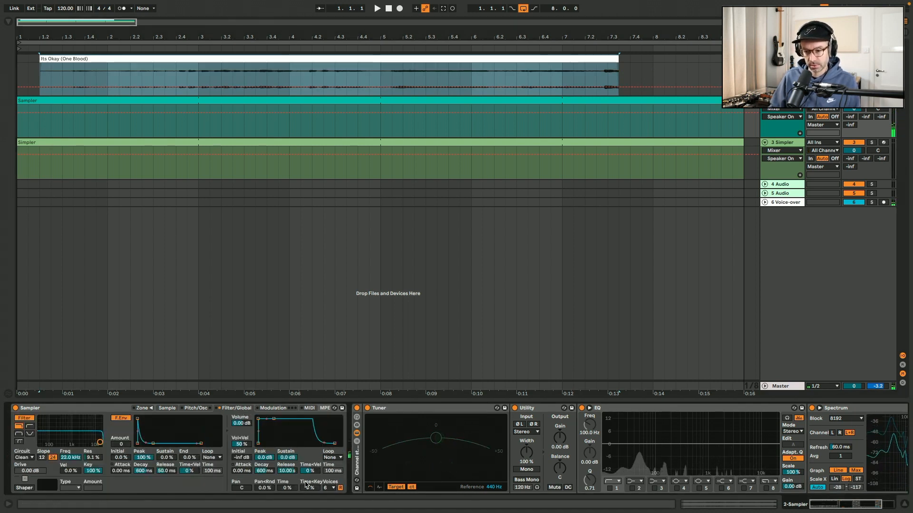
pyautogui.moveTo(286, 471)
pyautogui.mouseDown()
pyautogui.moveTo(287, 456)
pyautogui.moveTo(292, 472)
pyautogui.mouseUp()
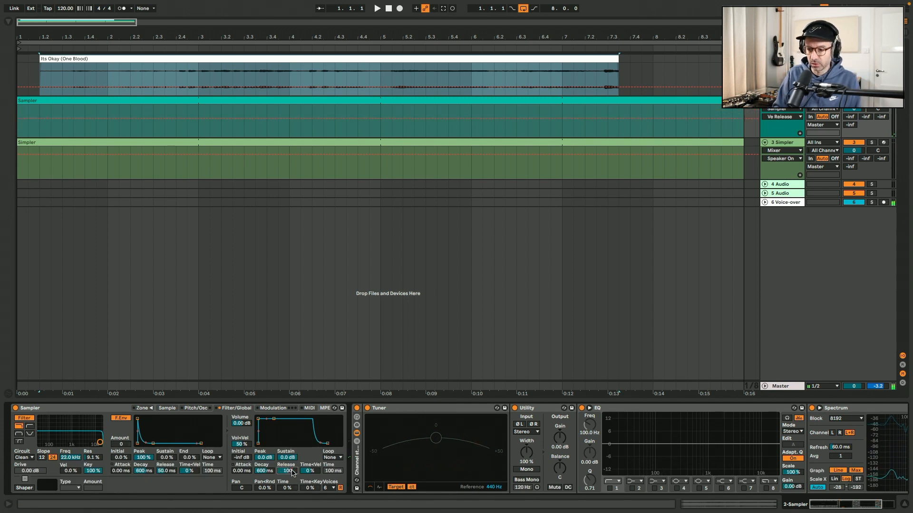
pyautogui.press('a')
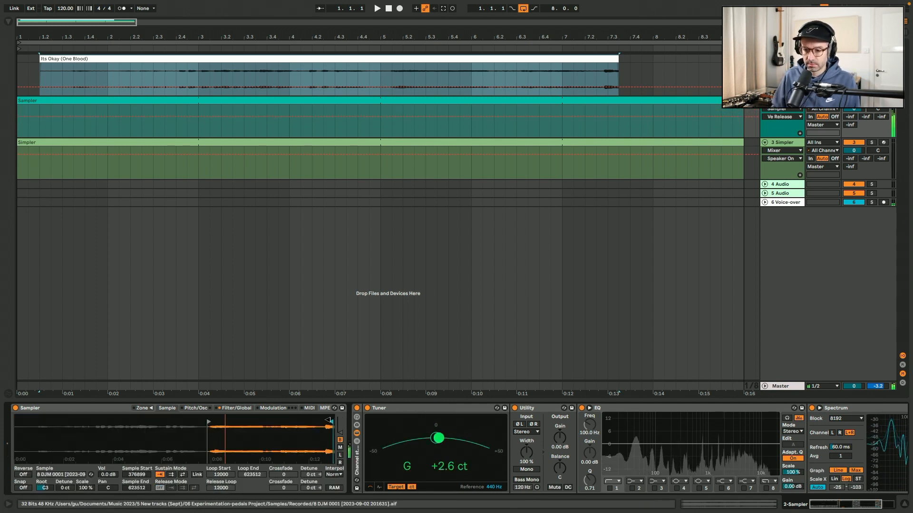
# Trim the sample to start at about 407609 and end at 496948, and enable the EQ's first band as a 100 Hz low cut.
pyautogui.moveTo(334, 422); pyautogui.dragTo(268, 422)
pyautogui.press('a')
pyautogui.moveTo(208, 422); pyautogui.dragTo(224, 421)
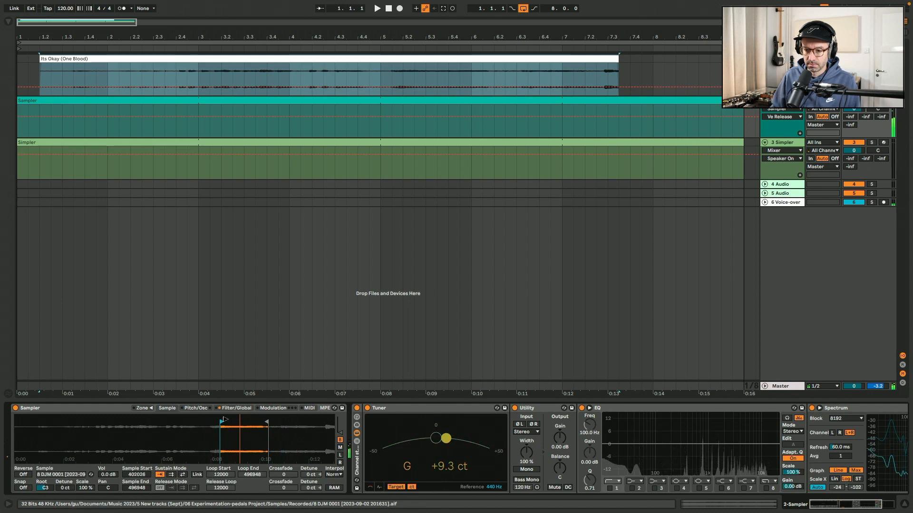
pyautogui.click(610, 488)
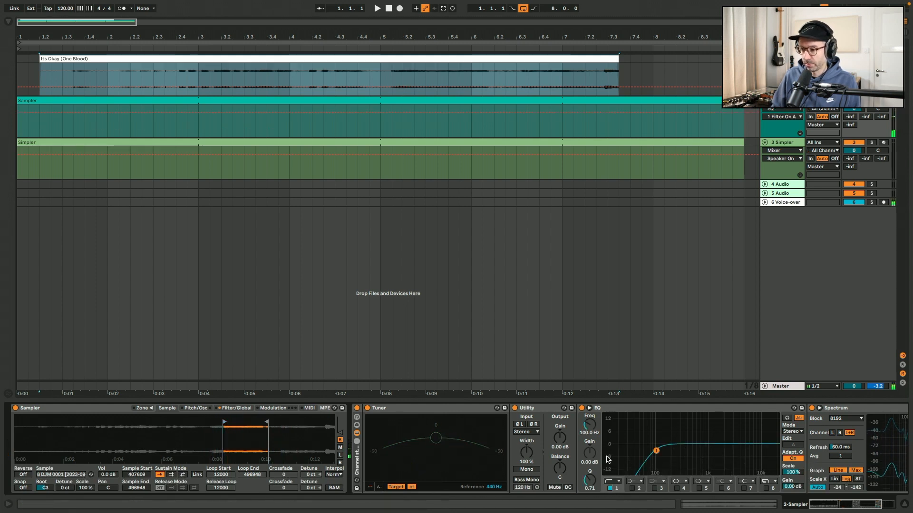
# Tighten the sample range to start at about 419280 and end at about 481772.
pyautogui.moveTo(249, 425); pyautogui.dragTo(250, 443)
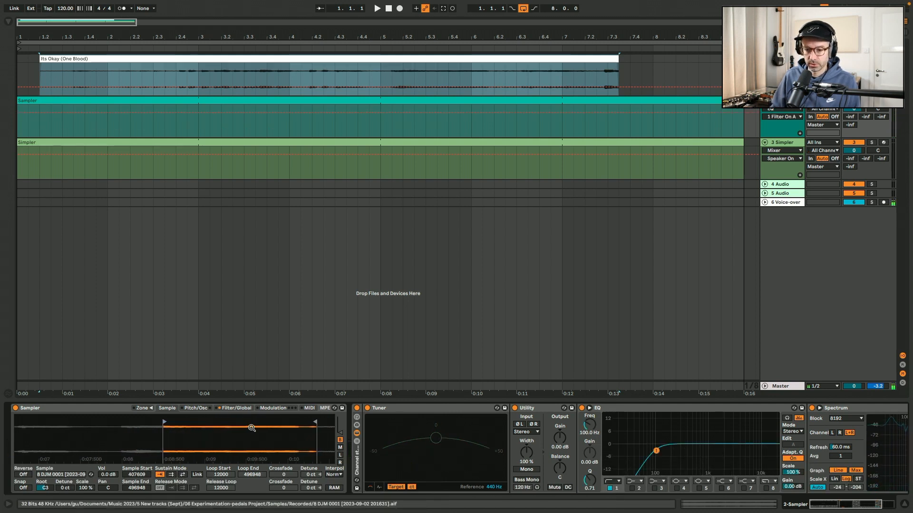
pyautogui.press('a')
pyautogui.moveTo(164, 422); pyautogui.dragTo(186, 421)
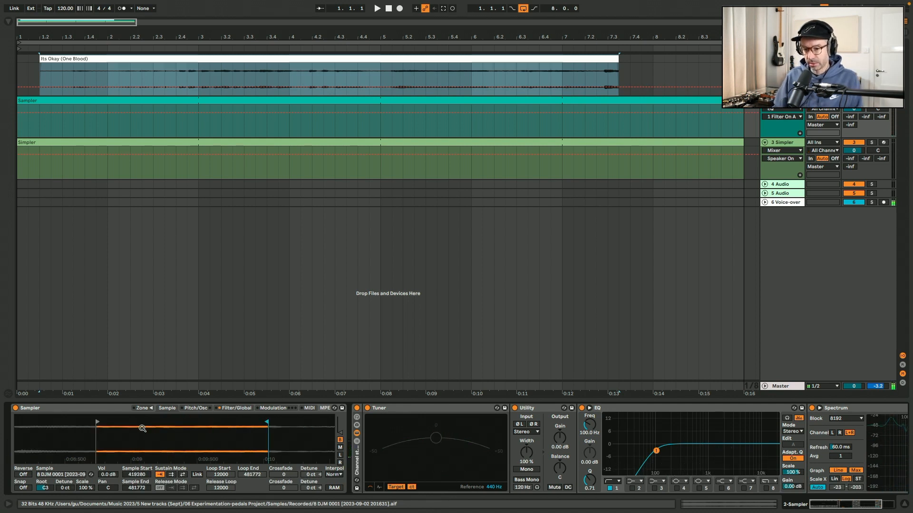
# Enable a back-and-forth sustain loop starting at about 425894 with a crossfade of 6880, and move the sample start to about 432998.
pyautogui.click(171, 474)
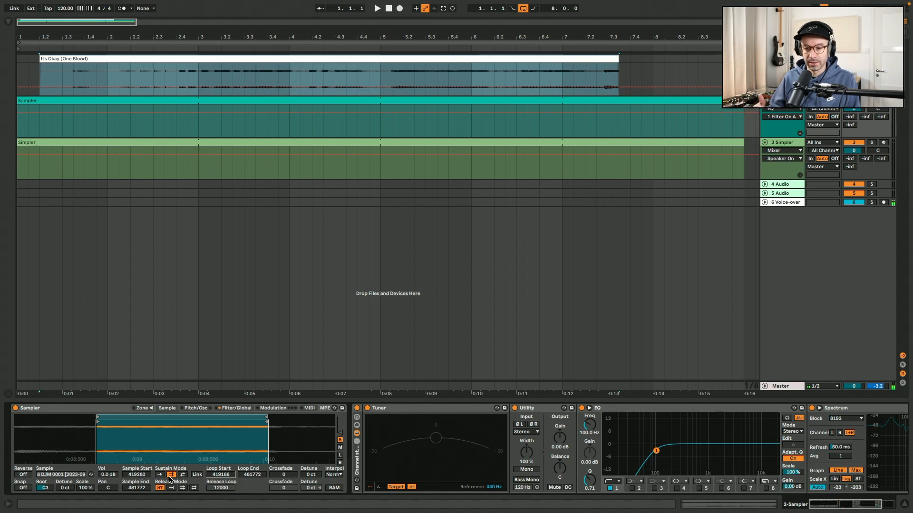
pyautogui.press('a')
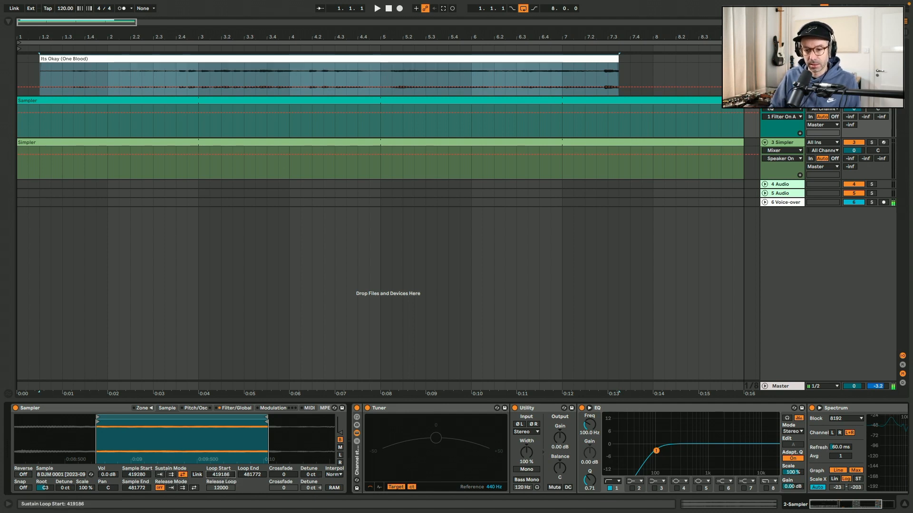
pyautogui.moveTo(220, 474); pyautogui.dragTo(221, 471)
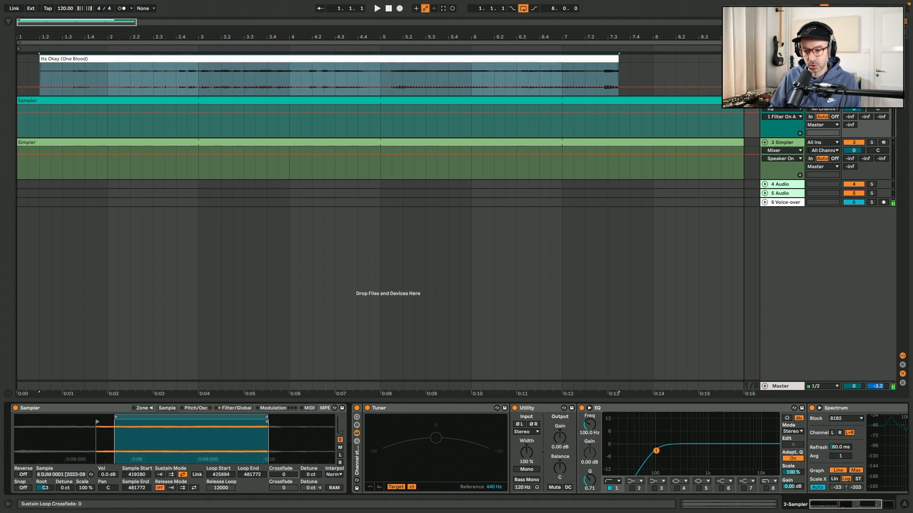
pyautogui.moveTo(283, 475); pyautogui.dragTo(284, 468)
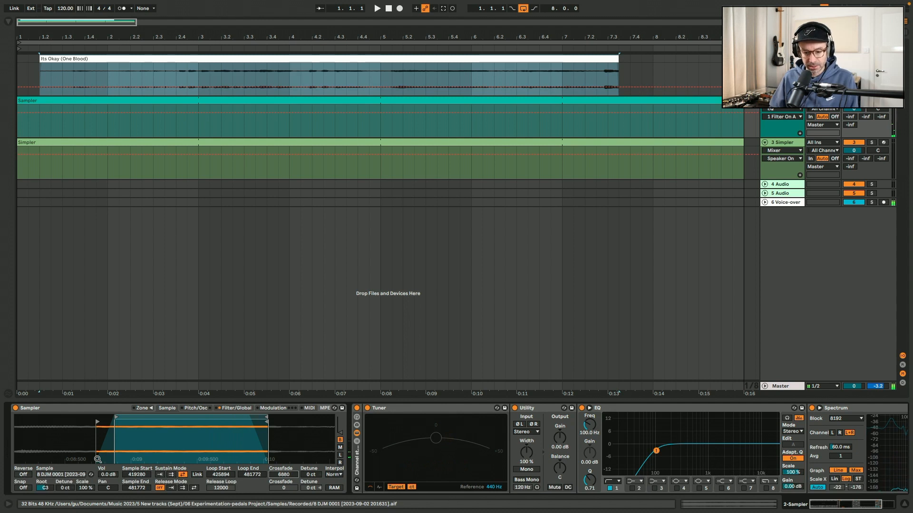
pyautogui.moveTo(98, 422); pyautogui.dragTo(122, 418)
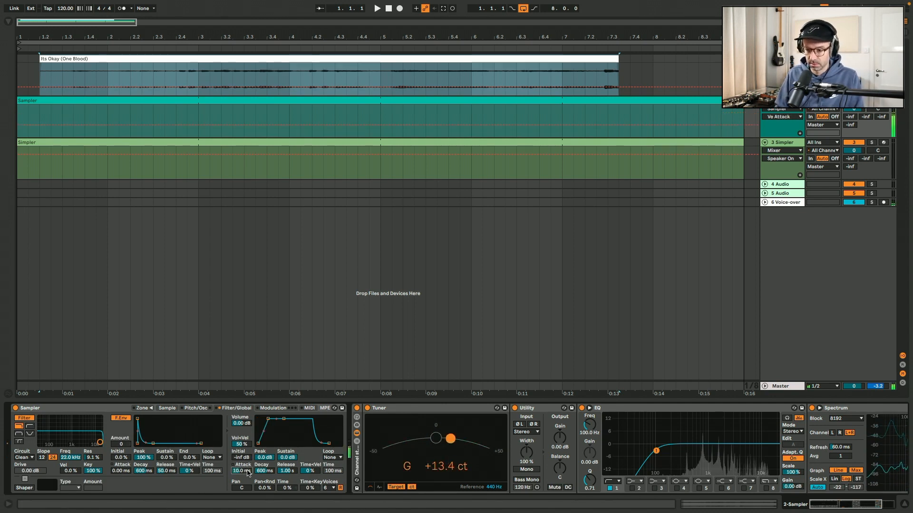
# Set the Sampler's volume envelope release to 2.00 s.
pyautogui.click(291, 474)
pyautogui.write('2')
pyautogui.press('Return')
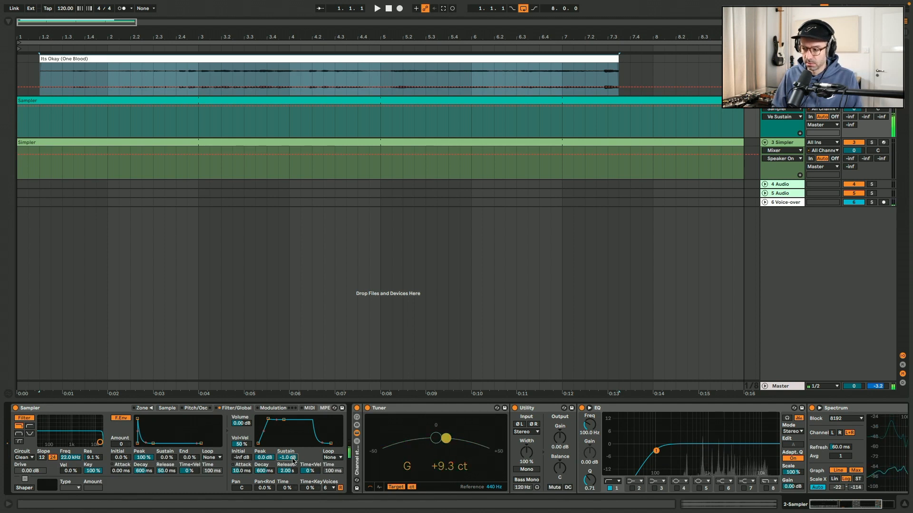
# Raise the EQ's low-cut frequency to 200 Hz.
pyautogui.click(590, 426)
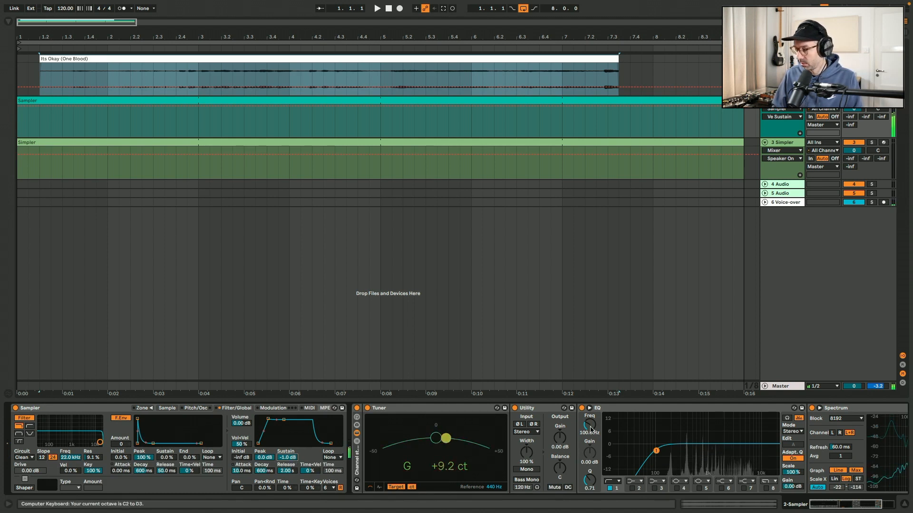
pyautogui.write('200')
pyautogui.press('Return')
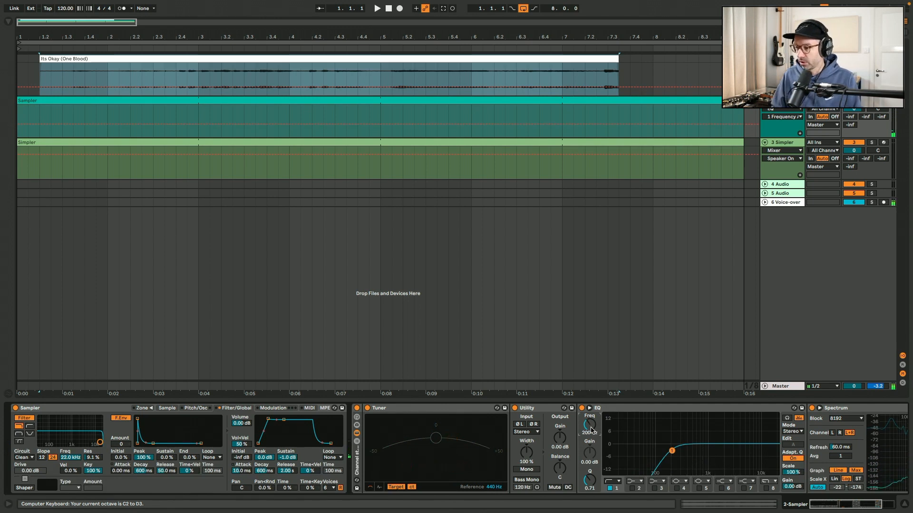
# Move the sustain loop end to about 478151 and check the looped note's pitch on the tuner.
pyautogui.click(168, 409)
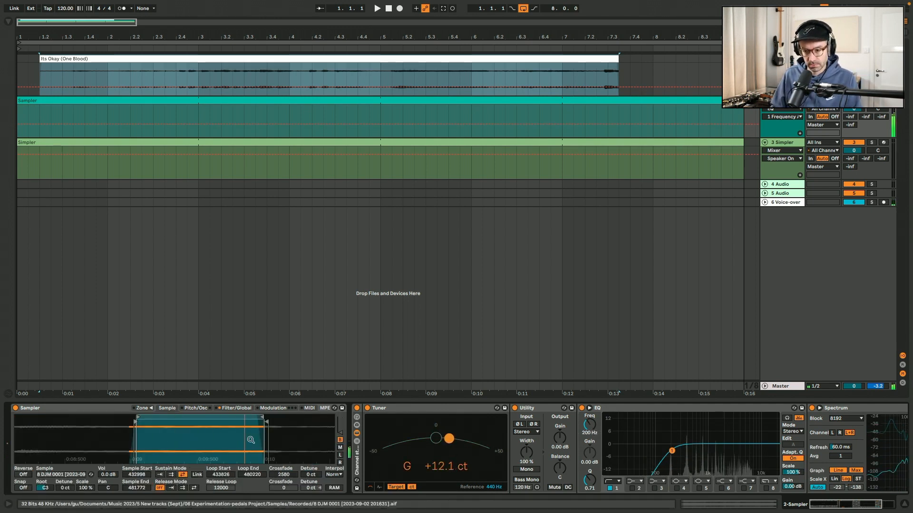
pyautogui.moveTo(262, 421); pyautogui.dragTo(258, 417)
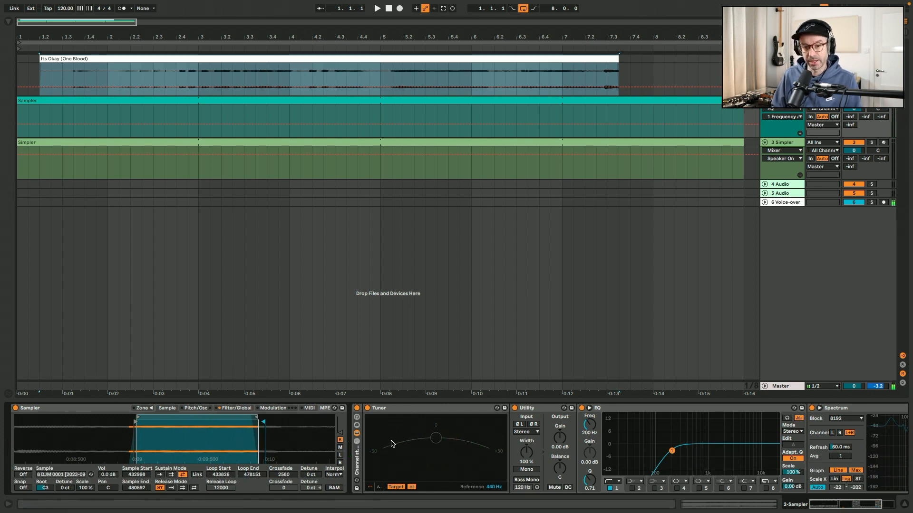
pyautogui.press('a')
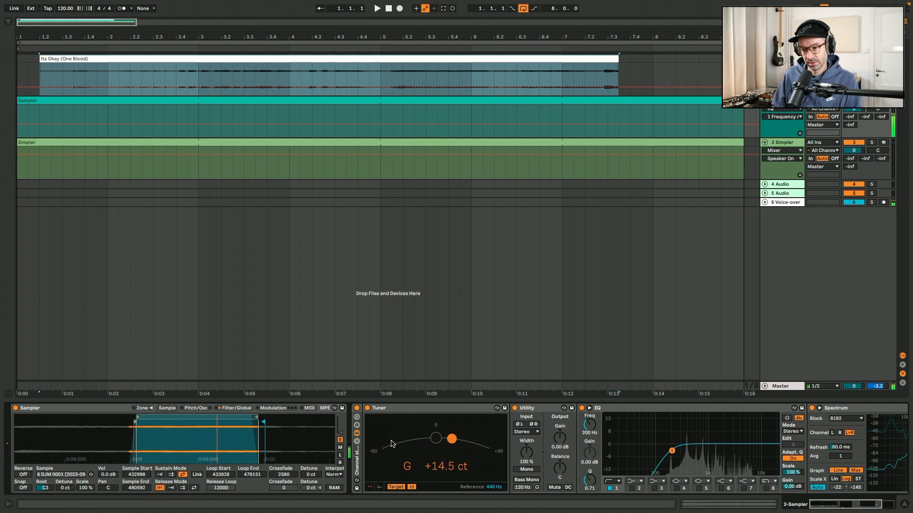
# Try a sustain loop detune of -14 ct, audition it and reset that detune.
pyautogui.click(306, 474)
pyautogui.write('-14')
pyautogui.press('Return')
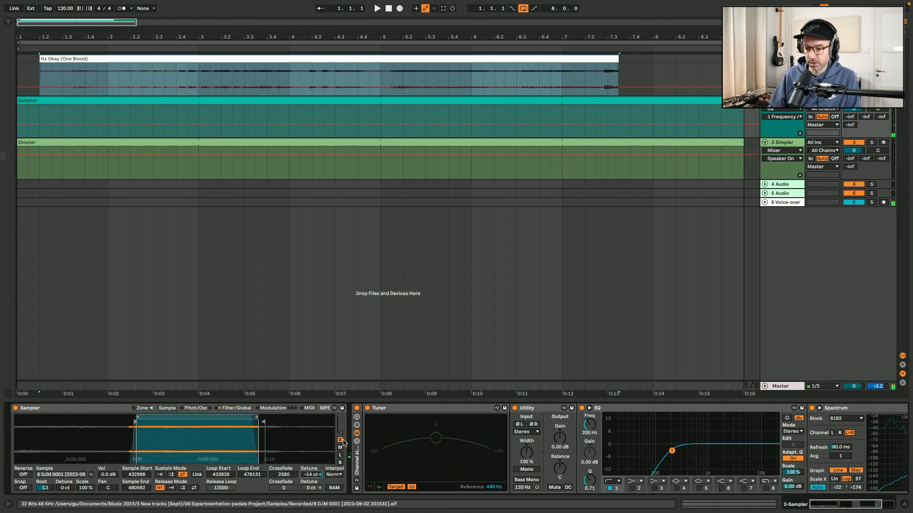
pyautogui.press('a')
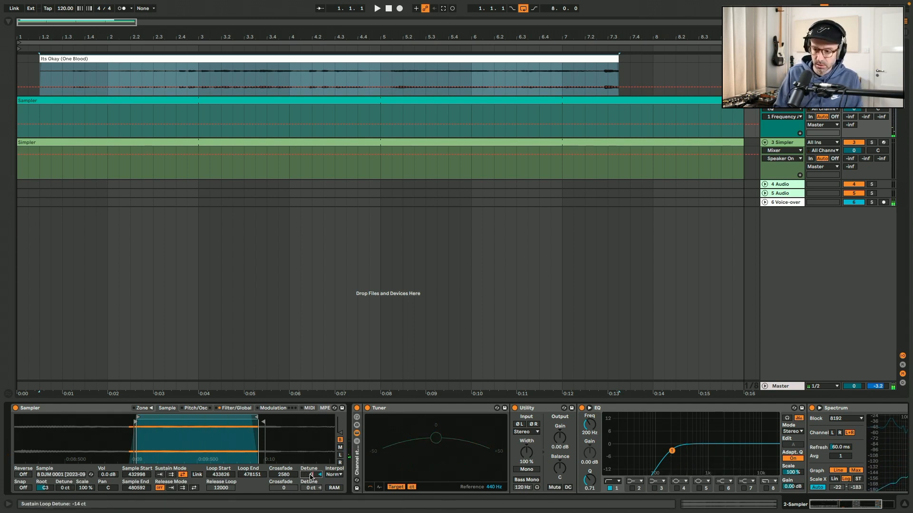
pyautogui.press('Delete')
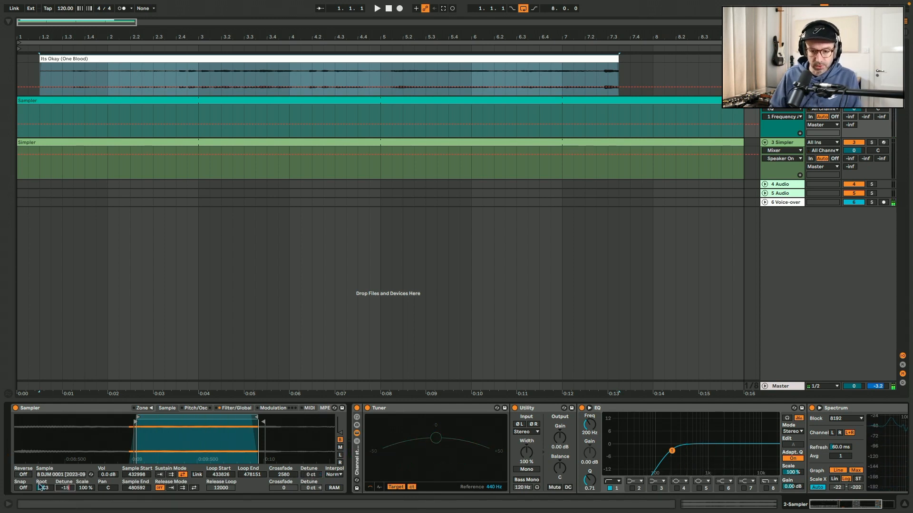
# Set the sample's root note to G3 and its detune to -13 ct.
pyautogui.click(41, 487)
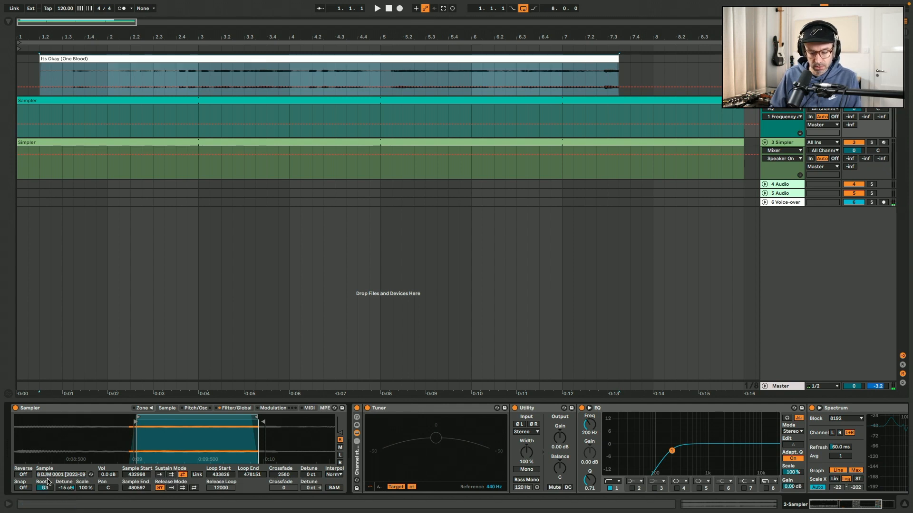
pyautogui.click(56, 410)
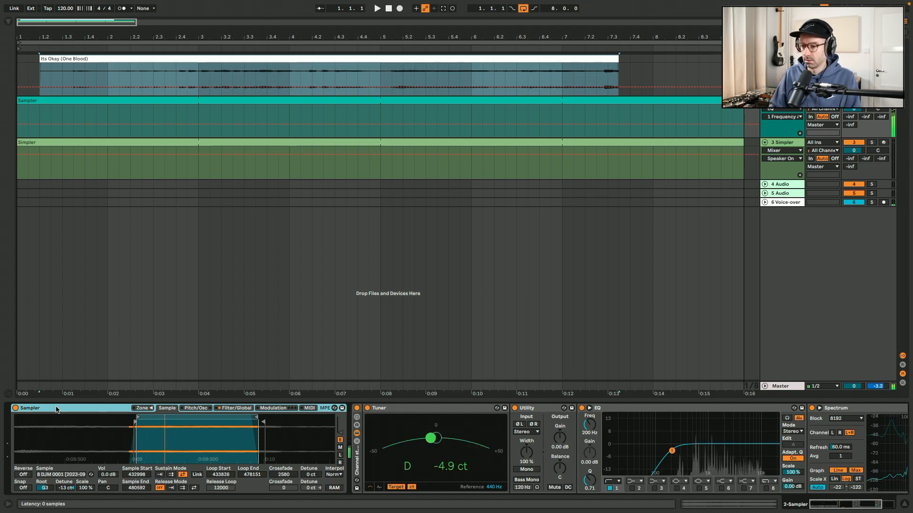
# Add a Reverb after the EQ with High density, 2.40 s decay and 45% dry/wet.
pyautogui.press('super+alt+b')
pyautogui.click(80, 97)
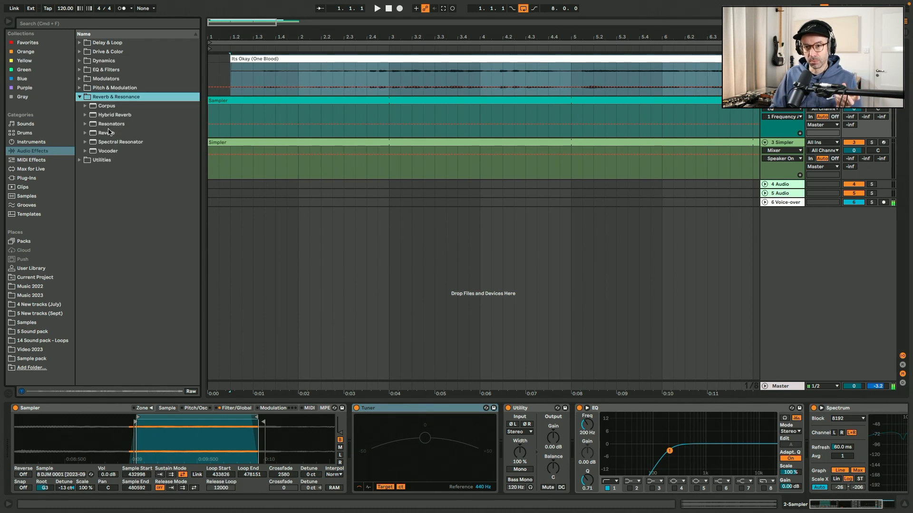
pyautogui.moveTo(106, 135); pyautogui.dragTo(818, 428)
pyautogui.click(867, 483)
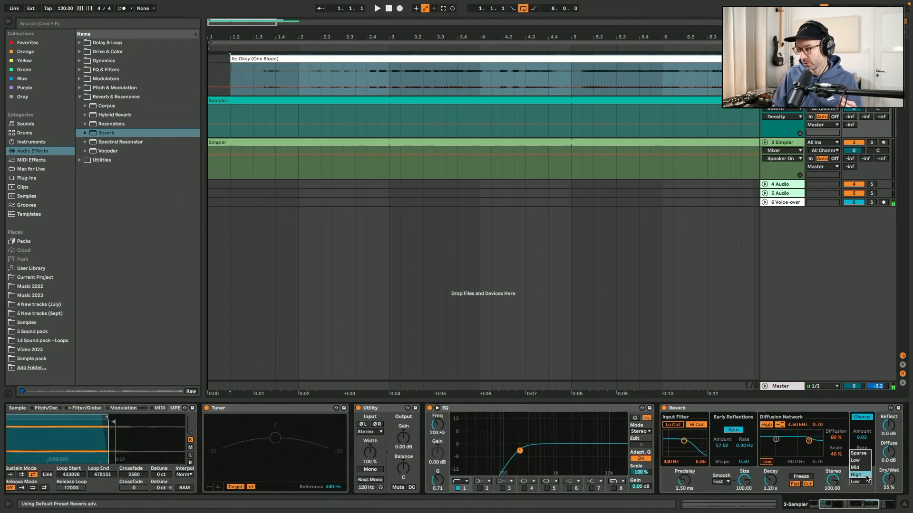
pyautogui.click(861, 481)
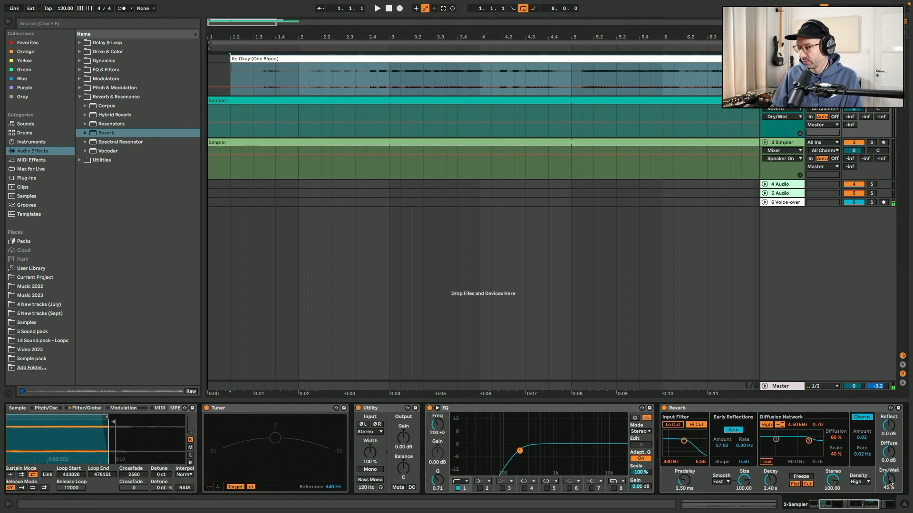
pyautogui.click(844, 409)
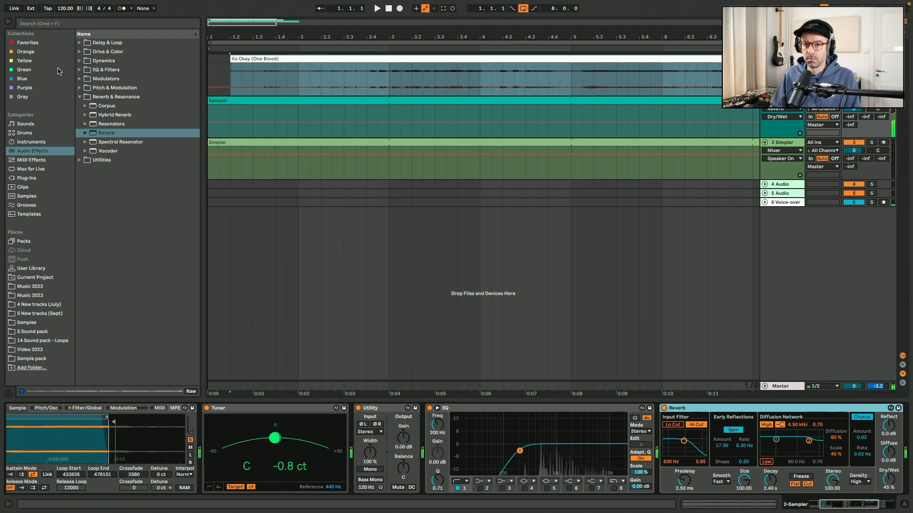
# Hide the browser, open the Sampler MIDI clip and add a C3 sixteenth note at 1.1.1.
pyautogui.click(8, 23)
pyautogui.doubleClick(171, 98)
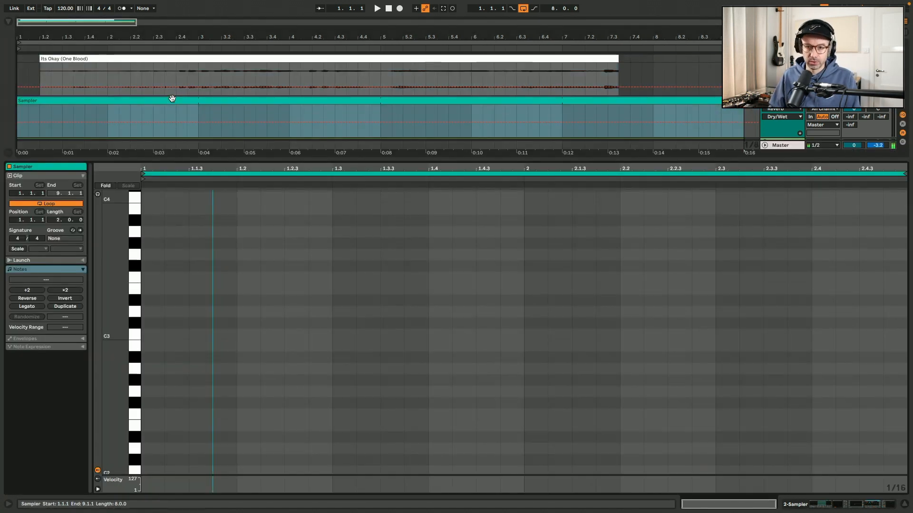
pyautogui.scroll(-3, 168, 360)
pyautogui.click(167, 360)
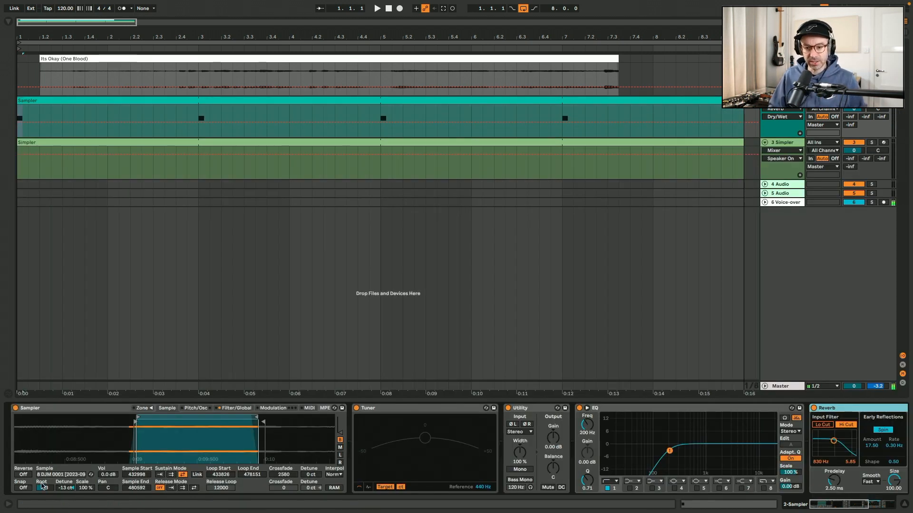
# Reopen the Sampler clip's notes and shift the computer MIDI keyboard's octave range to C3–D4.
pyautogui.click(177, 100)
pyautogui.doubleClick(177, 100)
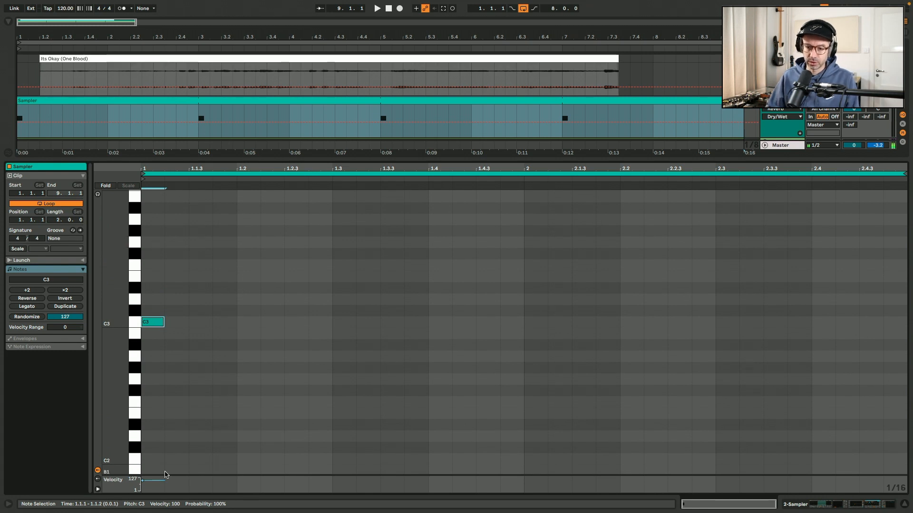
pyautogui.click(165, 436)
pyautogui.press('x')
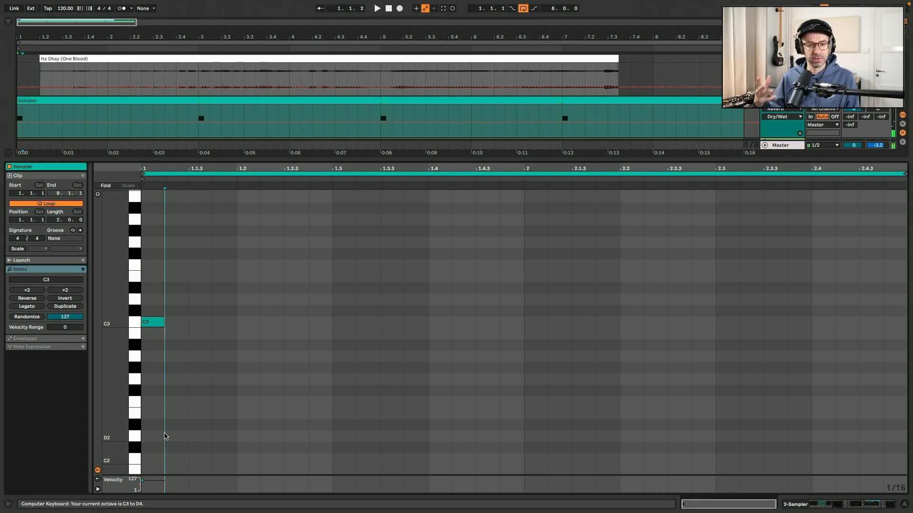
# Add a B2 sixteenth note at 1.1.3 and a one-beat D3 note at 1.2.3, and play the clip.
pyautogui.press('z')
pyautogui.press('z')
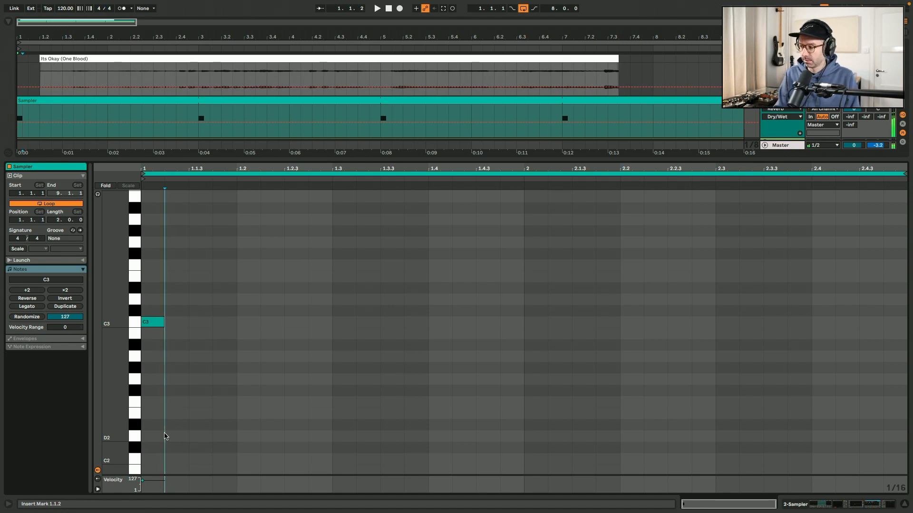
pyautogui.scroll(-3, 183, 328)
pyautogui.doubleClick(200, 285)
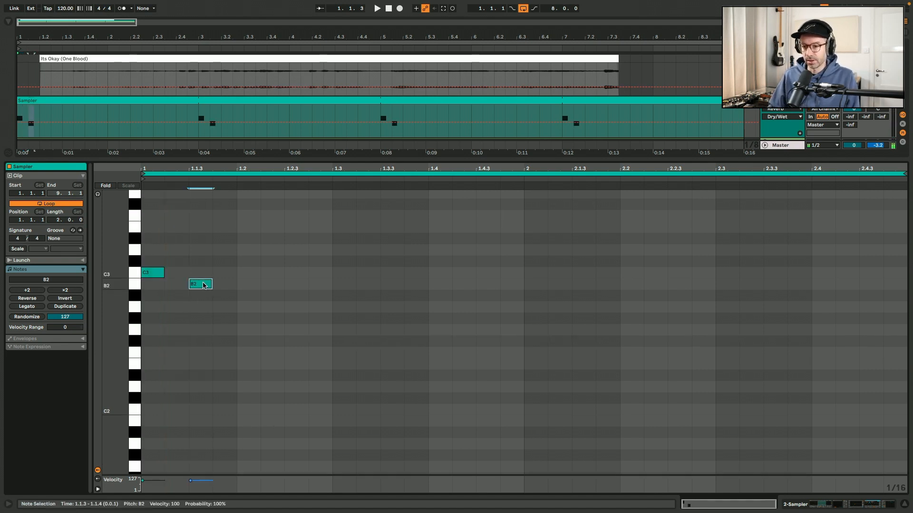
pyautogui.doubleClick(278, 252)
pyautogui.moveTo(282, 254); pyautogui.dragTo(428, 251)
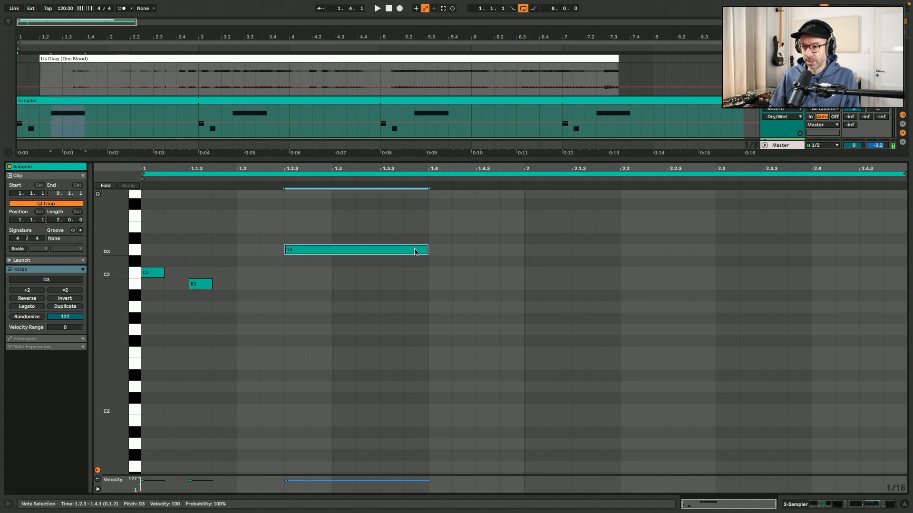
pyautogui.press('space')
pyautogui.moveTo(245, 475); pyautogui.dragTo(245, 457)
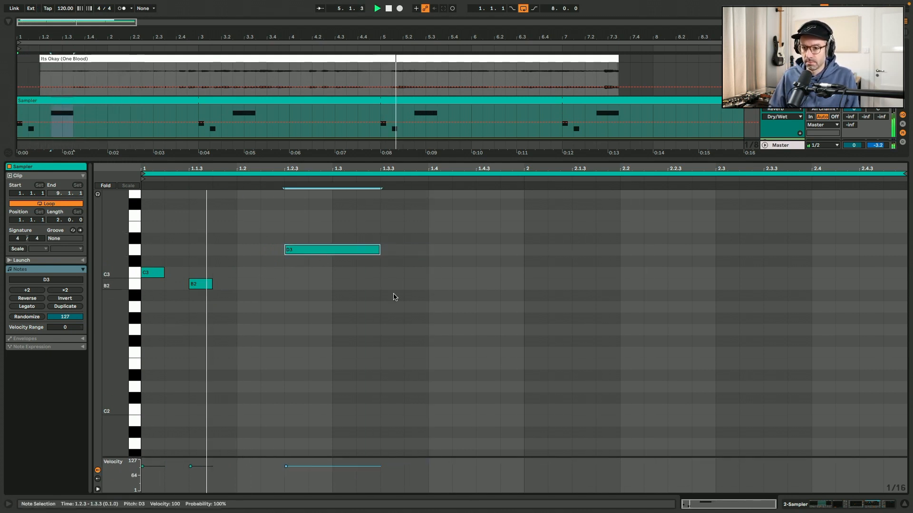
# Copy the three-note phrase to the start of bar 2 and pitch the copies to B2, A2 and C3.
pyautogui.moveTo(413, 309); pyautogui.dragTo(147, 215)
pyautogui.moveTo(157, 272); pyautogui.dragTo(587, 307)
pyautogui.click(597, 304)
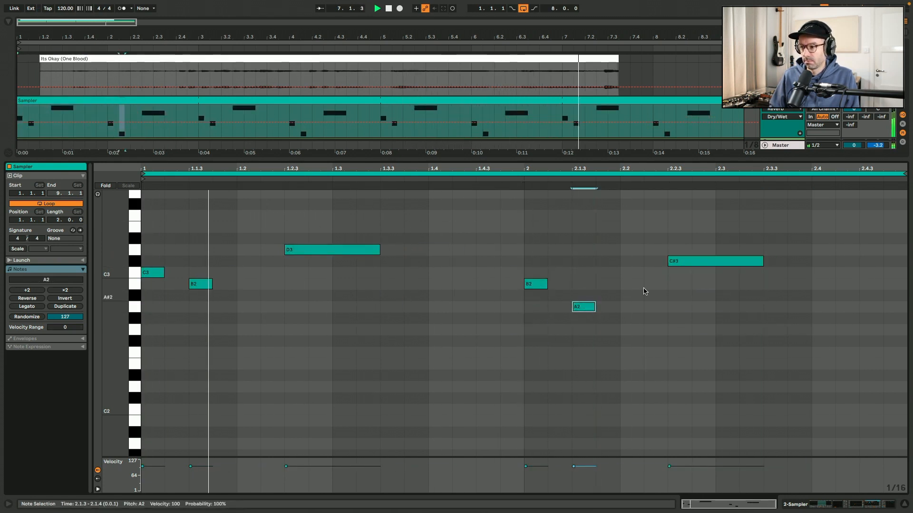
pyautogui.moveTo(685, 262); pyautogui.dragTo(686, 275)
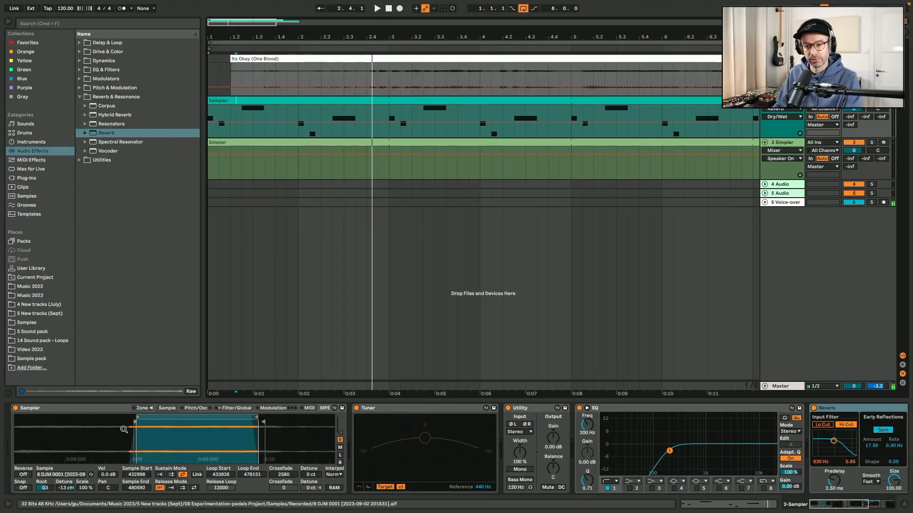
# Set the Sampler's filter to 12.5 kHz with 26% resonance, envelope amount -48 and 3.10 ms envelope attack, and play the clip from its start.
pyautogui.click(232, 409)
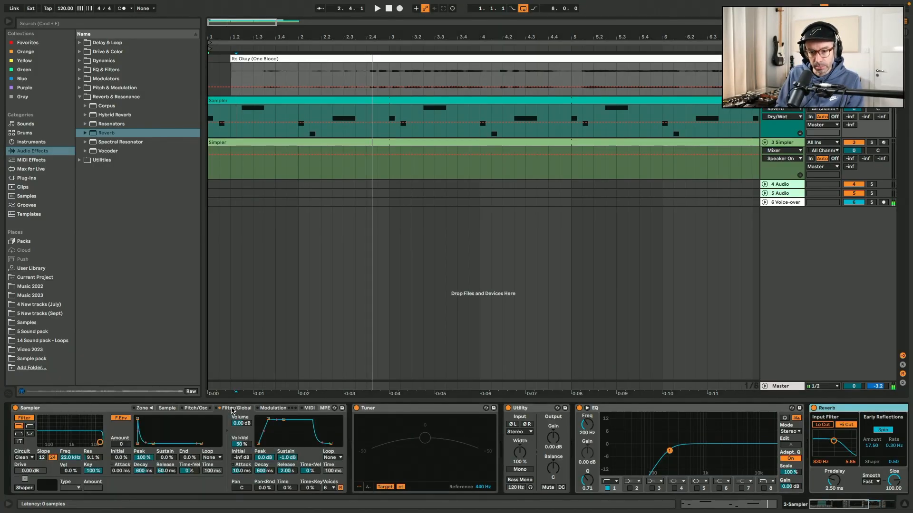
pyautogui.click(34, 407)
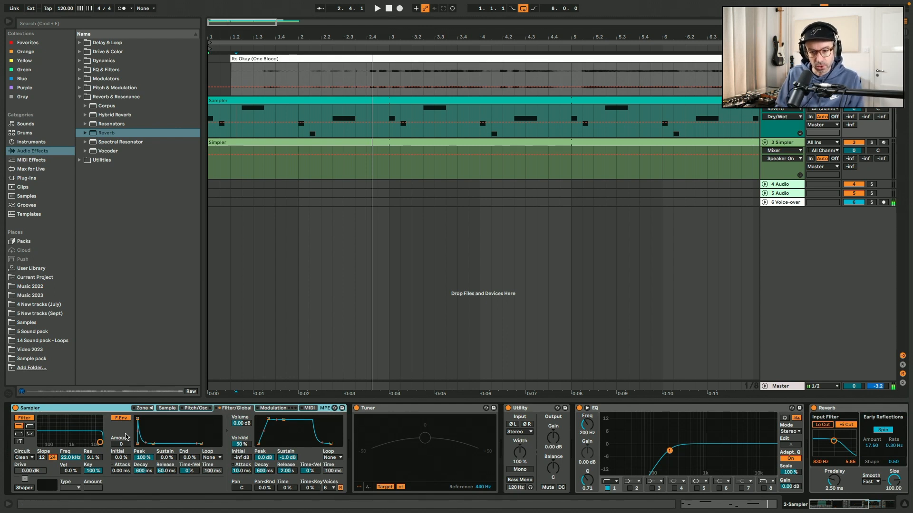
pyautogui.press('space')
pyautogui.moveTo(72, 459)
pyautogui.mouseDown()
pyautogui.moveTo(72, 475)
pyautogui.moveTo(72, 458)
pyautogui.moveTo(74, 469)
pyautogui.mouseUp()
pyautogui.click(29, 426)
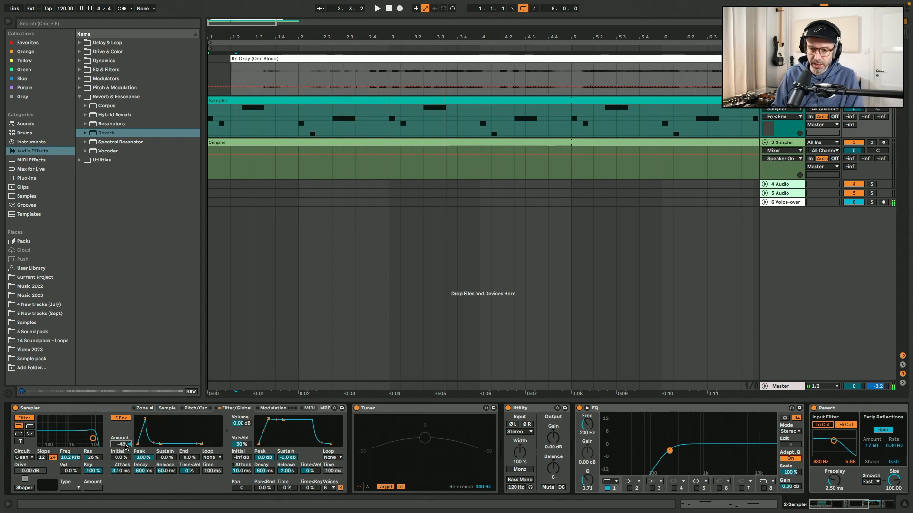
pyautogui.moveTo(70, 460); pyautogui.dragTo(70, 460)
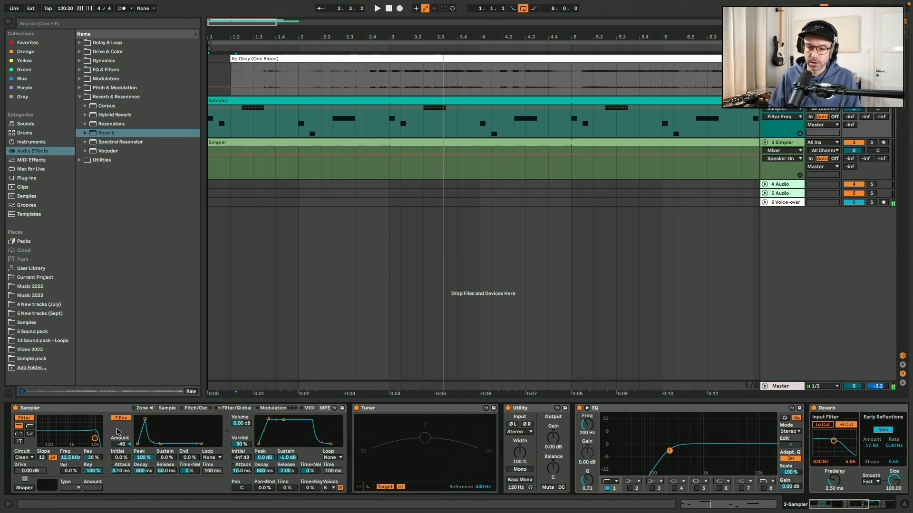
pyautogui.press('space')
pyautogui.click(288, 99)
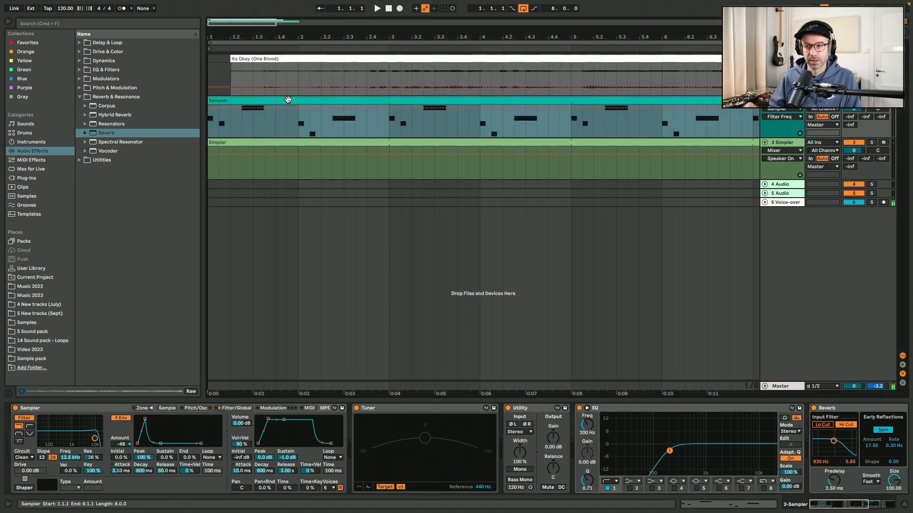
pyautogui.press('space')
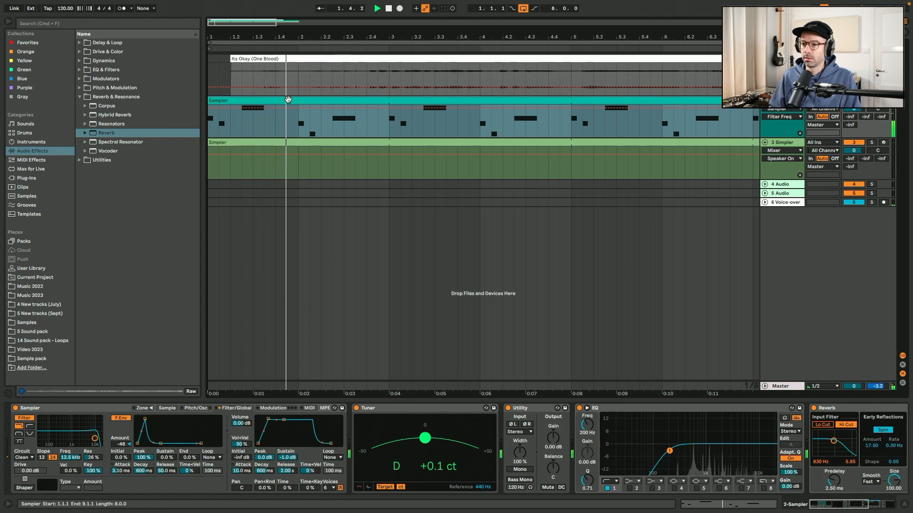
# Add an Auto Pan between the Reverb and the Spectrum, rename it Tremolo and switch the device off.
pyautogui.click(80, 87)
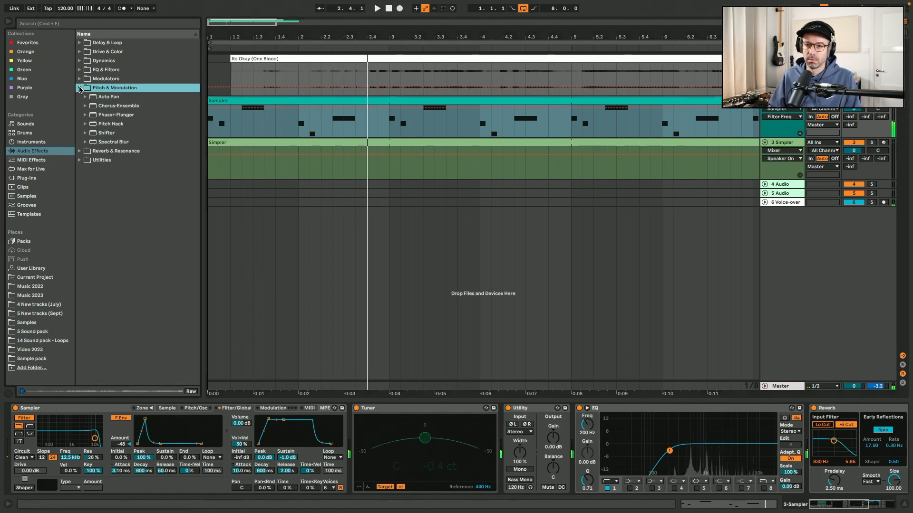
pyautogui.press('Down')
pyautogui.hscroll(1, 847, 457)
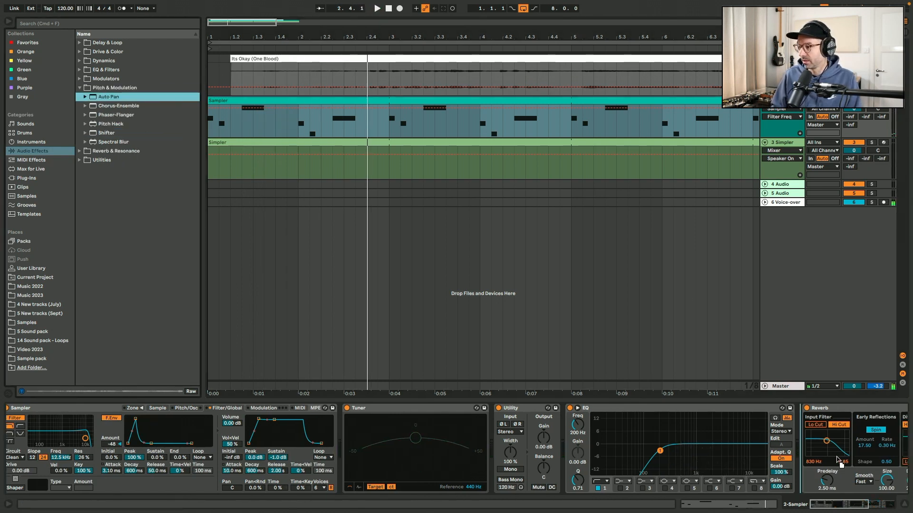
pyautogui.press('Return')
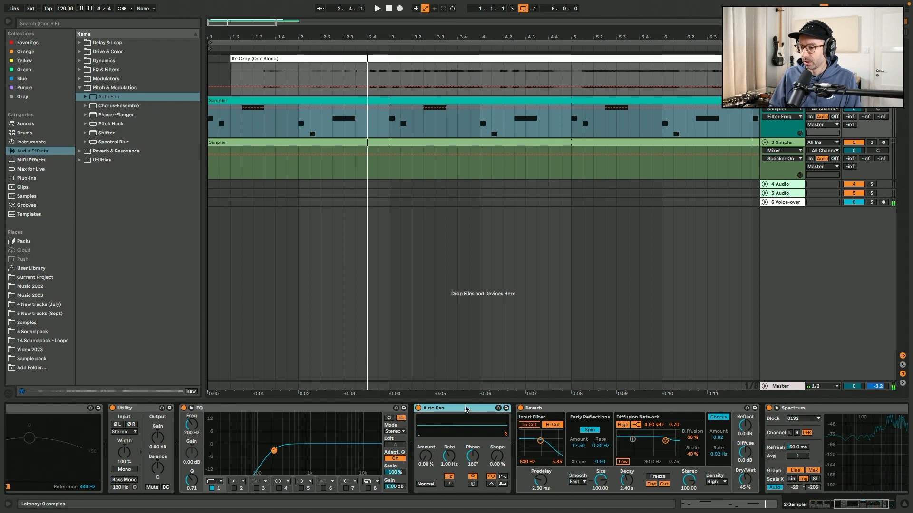
pyautogui.moveTo(466, 410); pyautogui.dragTo(764, 437)
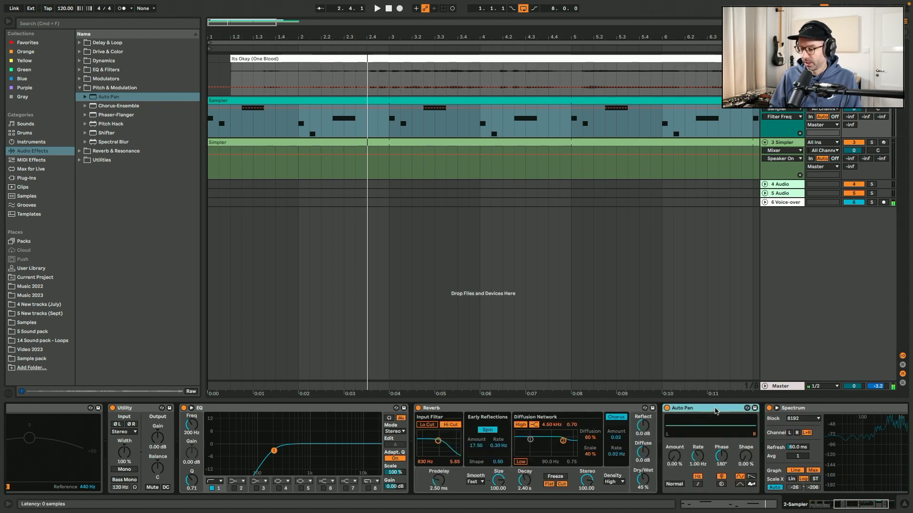
pyautogui.rightClick(667, 409)
pyautogui.click(676, 406)
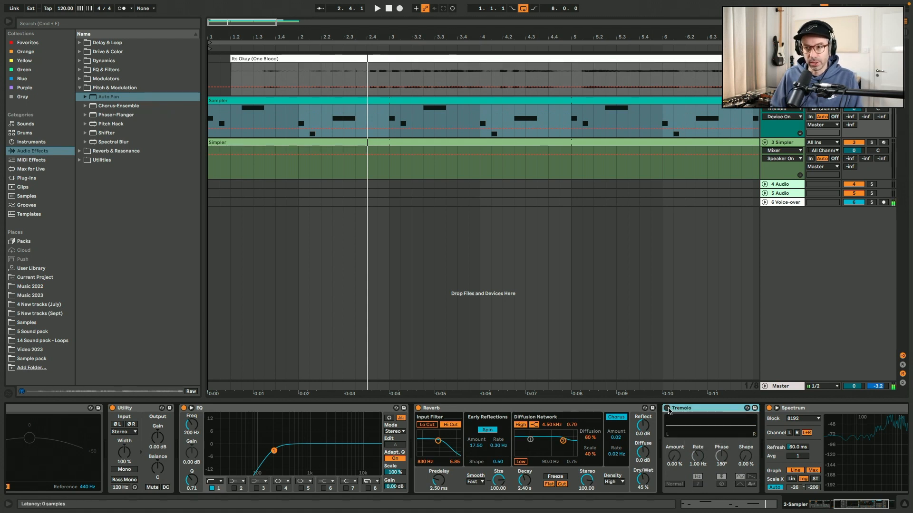
# Show the Tremolo's on/off automation in a new lane and automate it on from 1.2.3 to 2.1.1.
pyautogui.rightClick(668, 410)
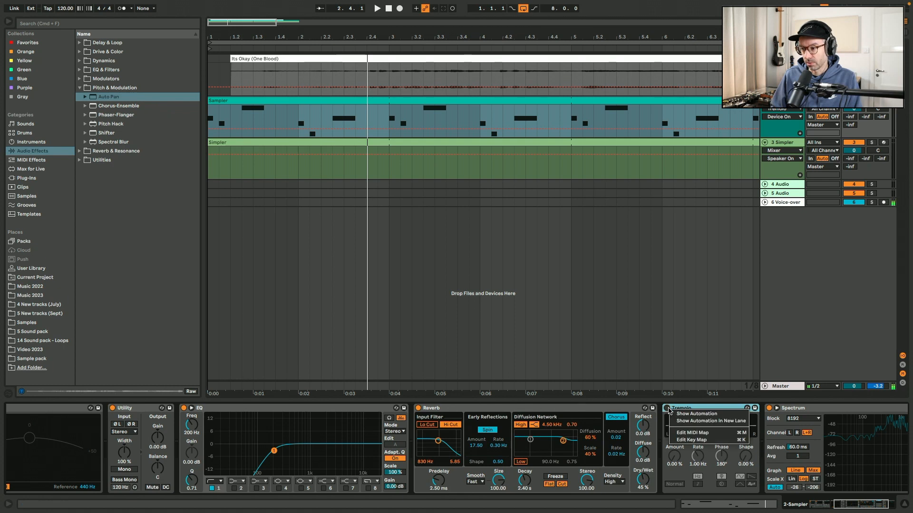
pyautogui.click(679, 422)
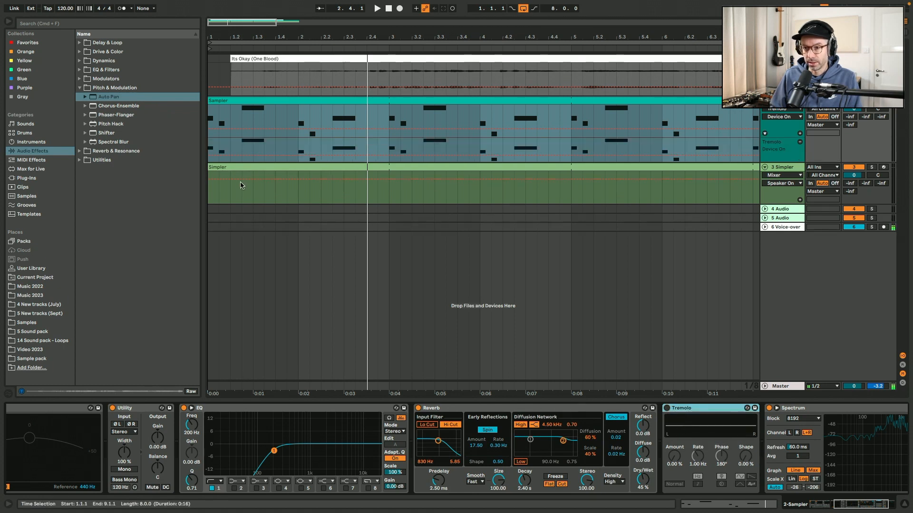
pyautogui.moveTo(242, 147); pyautogui.dragTo(252, 141)
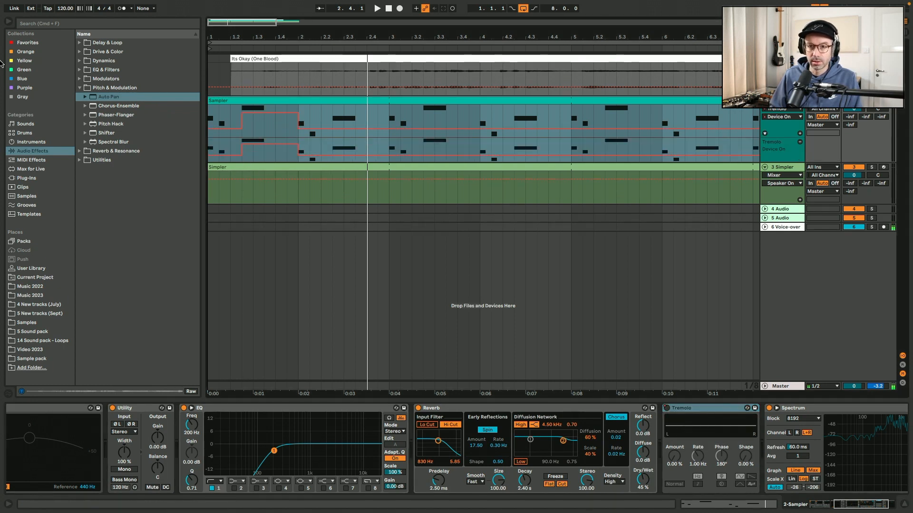
# Hide the browser, automate the Tremolo on from 2.2.3 to 3.1.1 and duplicate the two-bar automation to the end of the clip.
pyautogui.click(6, 23)
pyautogui.moveTo(139, 22); pyautogui.dragTo(134, 22)
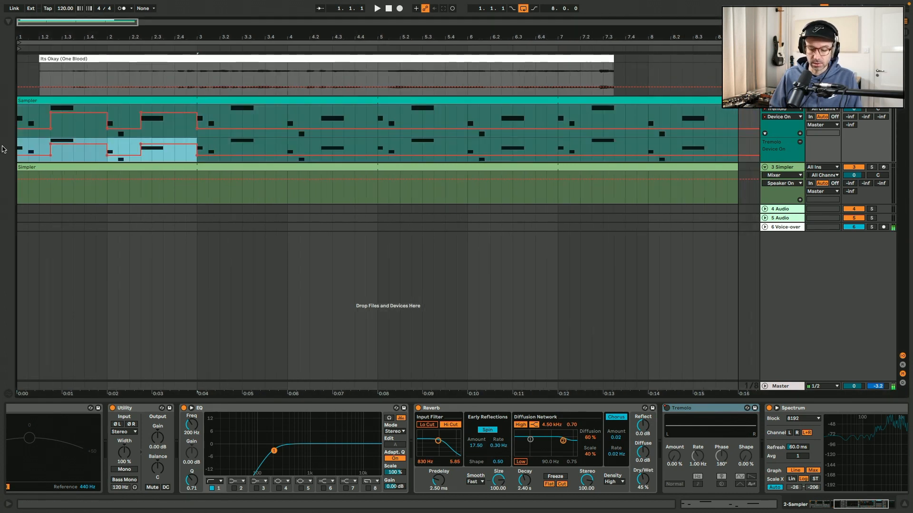
pyautogui.hotkey('ctrl', 'd')
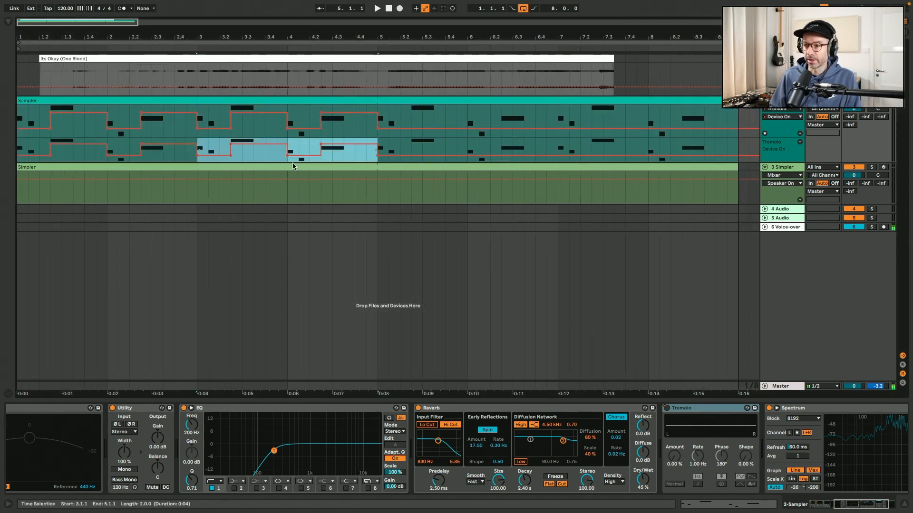
pyautogui.hotkey('ctrl', 'd')
pyautogui.hotkey('ctrl', 'd')
# Sync the Tremolo's rate to 1/8 with a phase of 0° and an amount of 50%.
pyautogui.click(698, 484)
pyautogui.click(698, 460)
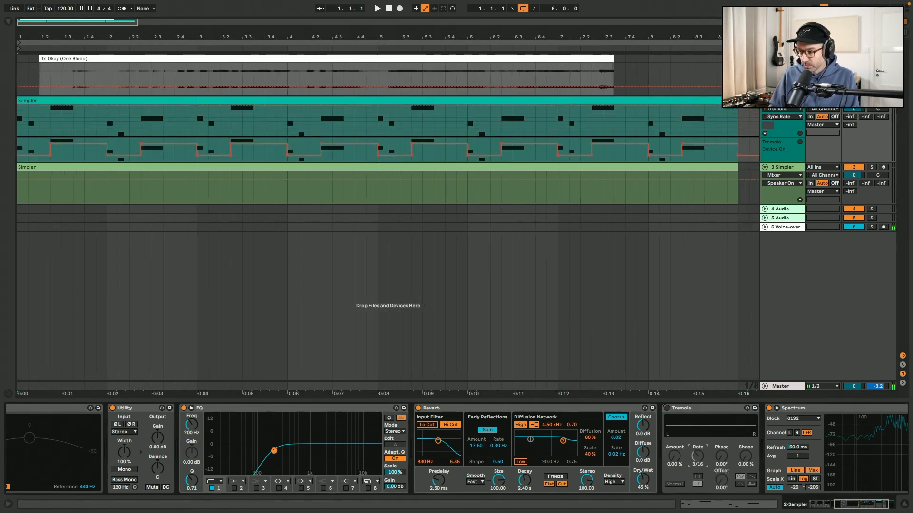
pyautogui.moveTo(675, 457); pyautogui.dragTo(678, 461)
pyautogui.write('50')
pyautogui.press('Return')
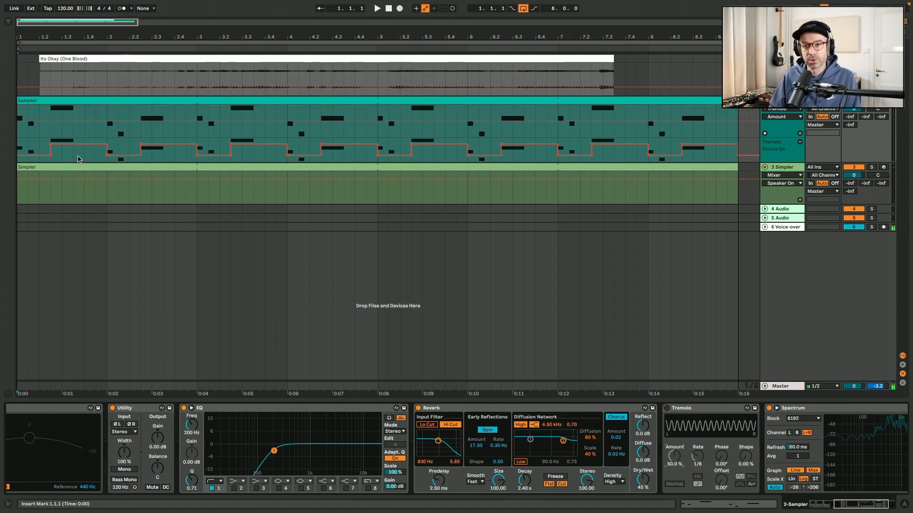
# Play the Sampler clip and set the Tremolo to a 1/16 rate and 40% amount.
pyautogui.click(58, 102)
pyautogui.press('space')
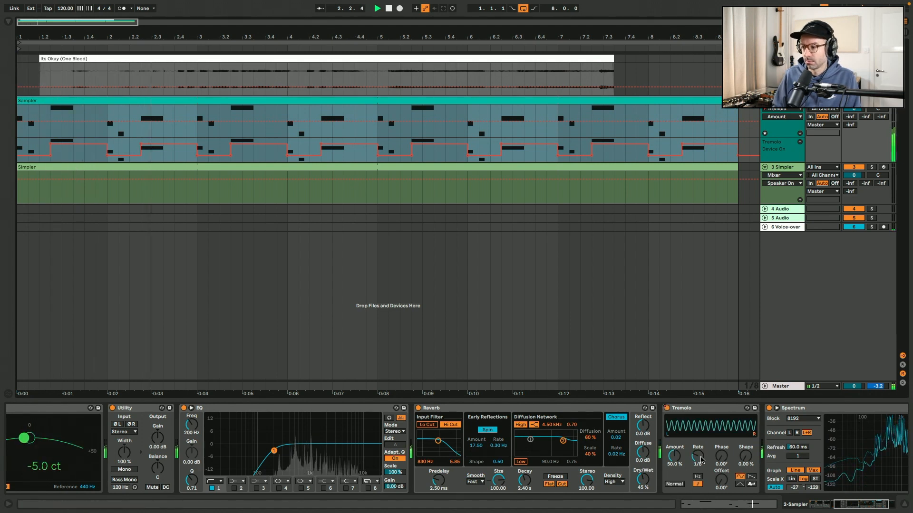
pyautogui.moveTo(700, 458); pyautogui.dragTo(701, 460)
pyautogui.press('space')
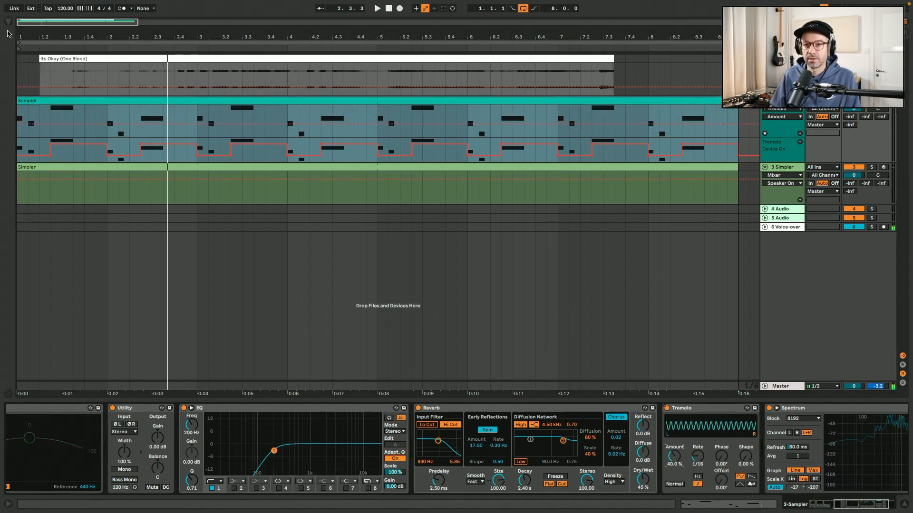
# Play the Sampler clip from 1.2.3 and from the start to check the tremolo and the Sampler's filter envelope.
pyautogui.click(51, 113)
pyautogui.press('space')
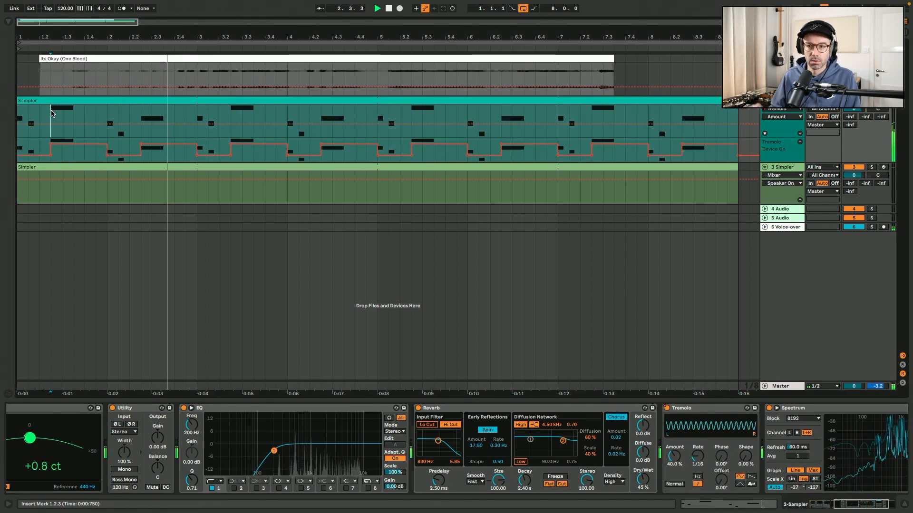
pyautogui.press('space')
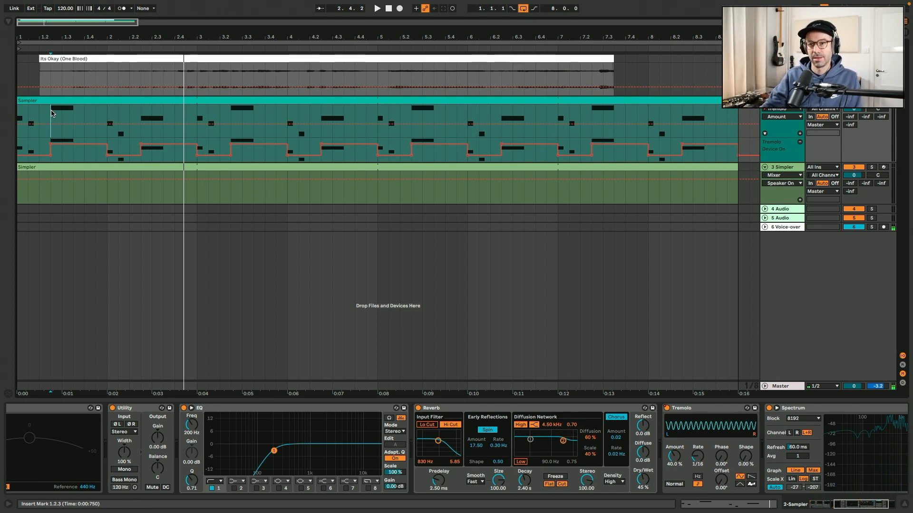
pyautogui.press('space')
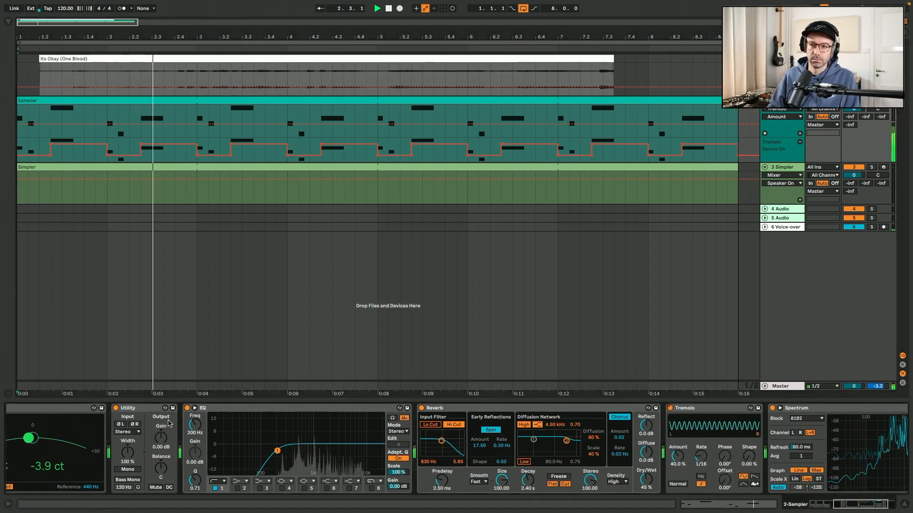
pyautogui.hscroll(-5, 169, 423)
pyautogui.hscroll(-3, 169, 423)
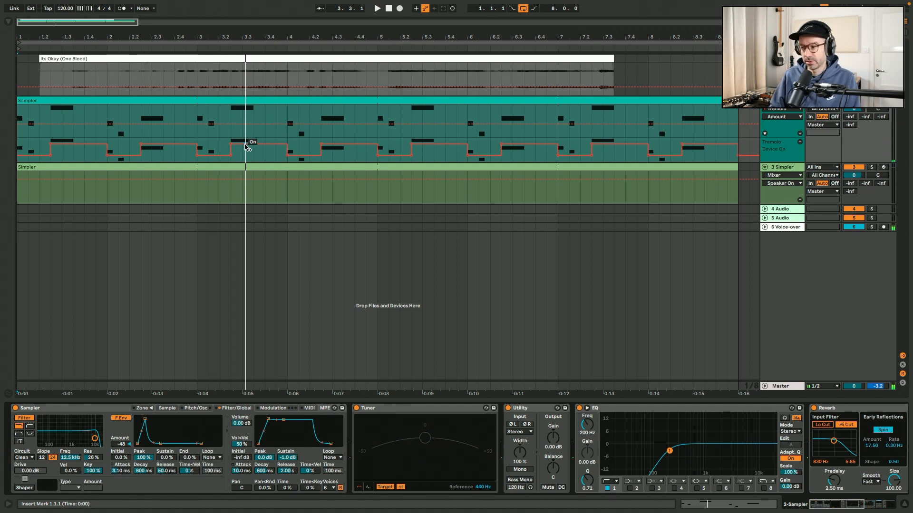
pyautogui.click(115, 409)
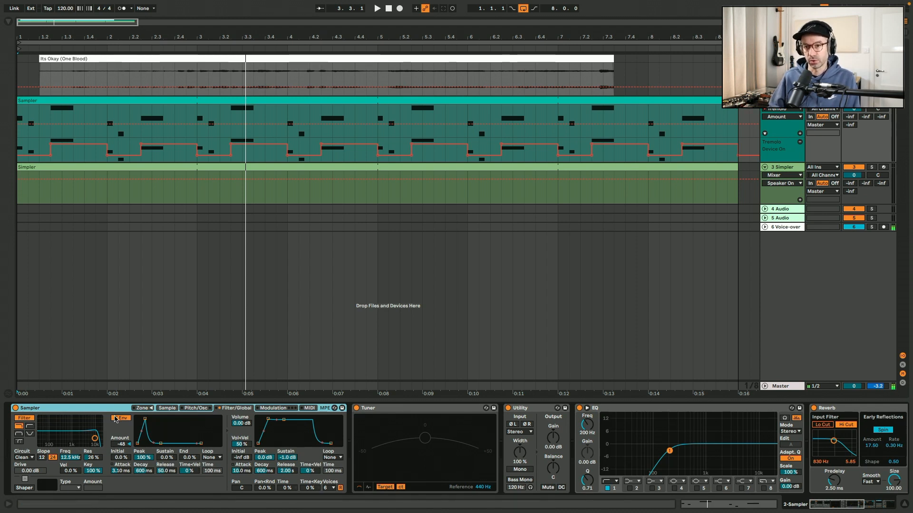
pyautogui.press('space')
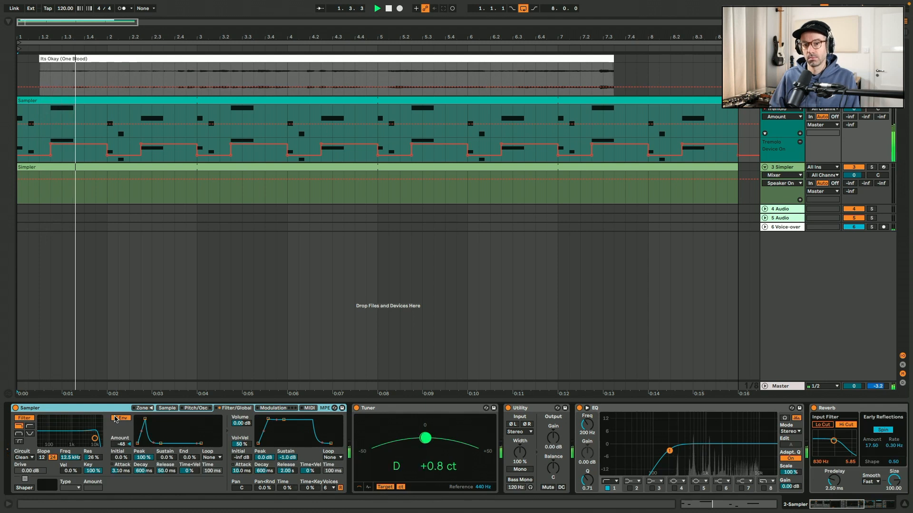